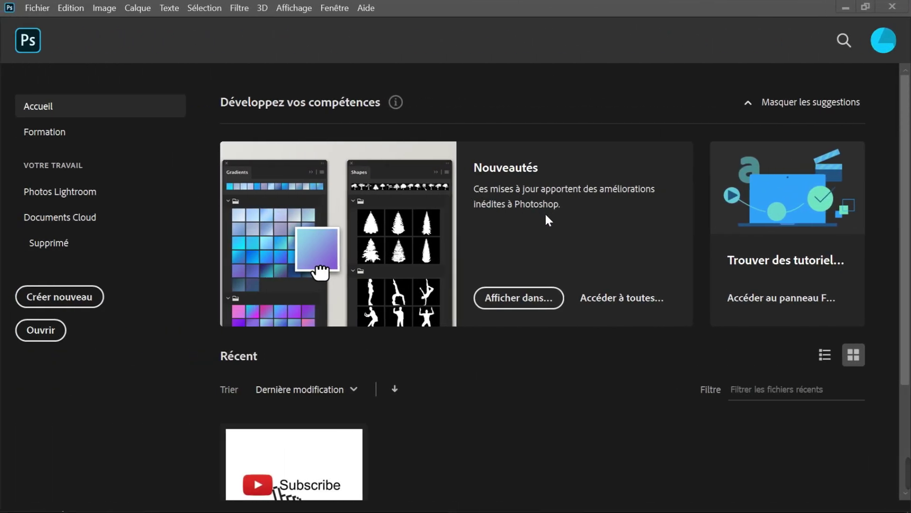
Browse the hands-on and web tutorials in the Formation section of the home screen down to the end of the list
{"action": "scroll", "coordinate": [459, 225], "scroll_direction": "down", "scroll_amount": 3}
{"action": "scroll", "coordinate": [459, 225], "scroll_direction": "up", "scroll_amount": 3}
{"action": "left_click", "coordinate": [47, 131]}
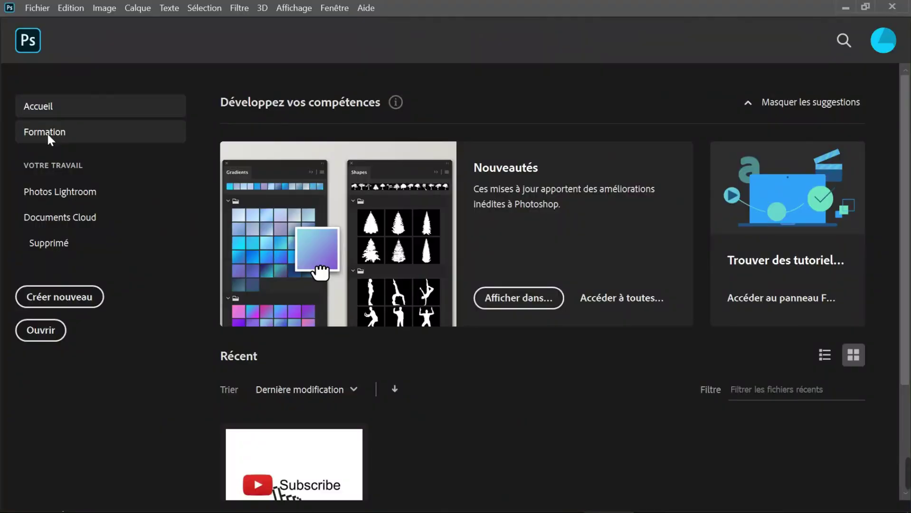
{"action": "left_click", "coordinate": [75, 141]}
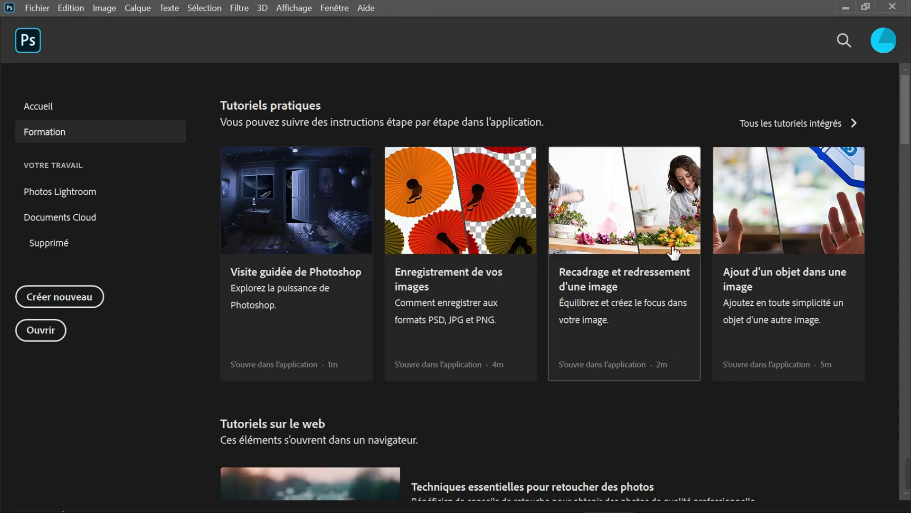
{"action": "scroll", "coordinate": [677, 253], "scroll_direction": "down", "scroll_amount": 2}
{"action": "scroll", "coordinate": [678, 253], "scroll_direction": "down", "scroll_amount": 8}
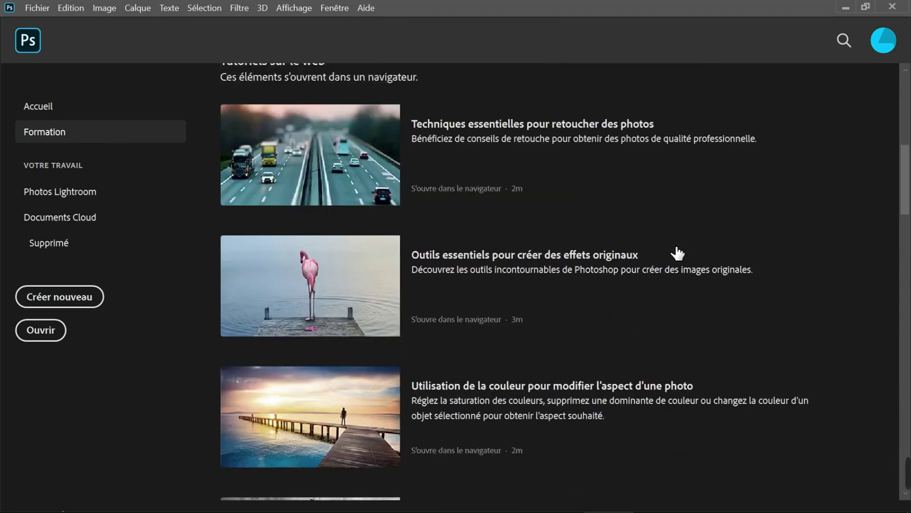
{"action": "scroll", "coordinate": [677, 253], "scroll_direction": "down", "scroll_amount": 6}
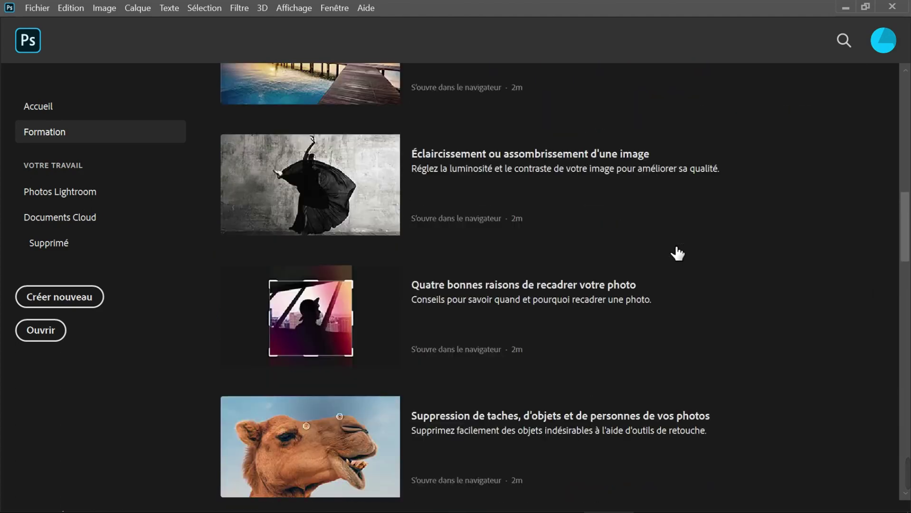
{"action": "scroll", "coordinate": [678, 253], "scroll_direction": "down", "scroll_amount": 14}
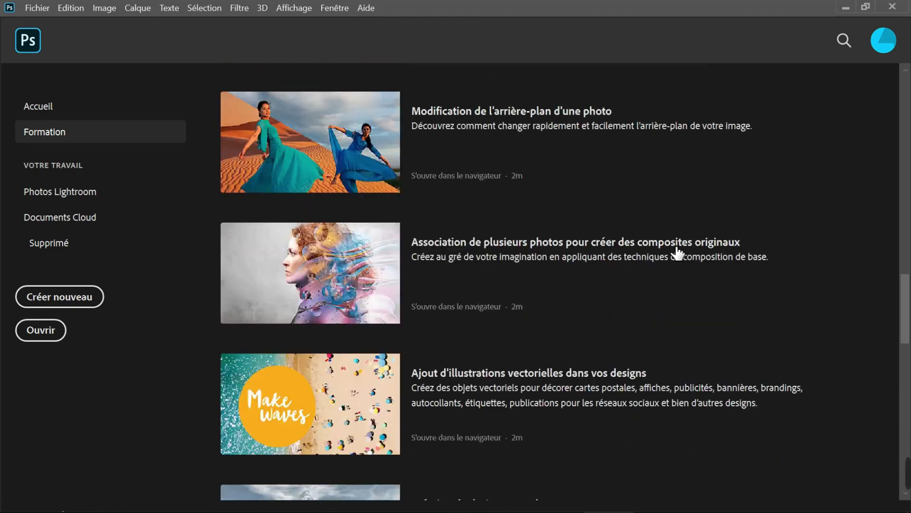
{"action": "scroll", "coordinate": [677, 253], "scroll_direction": "down", "scroll_amount": 8}
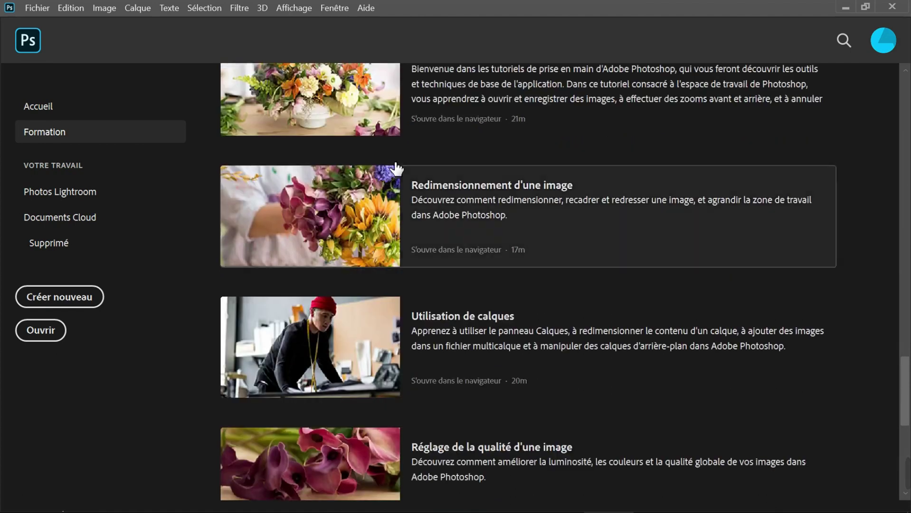
{"action": "scroll", "coordinate": [396, 177], "scroll_direction": "down", "scroll_amount": 9}
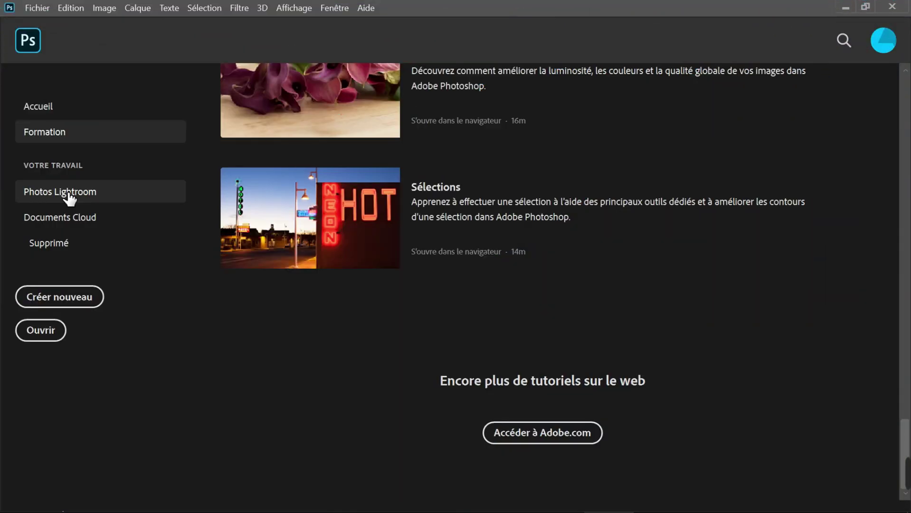
Look through the Photos Lightroom, Documents Cloud and Supprimé sections of the home screen
{"action": "left_click", "coordinate": [68, 195]}
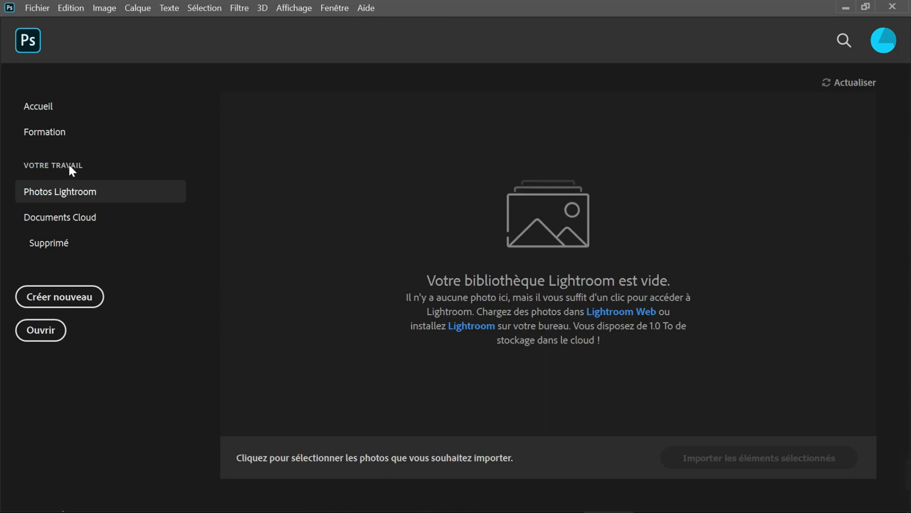
{"action": "left_click", "coordinate": [84, 228]}
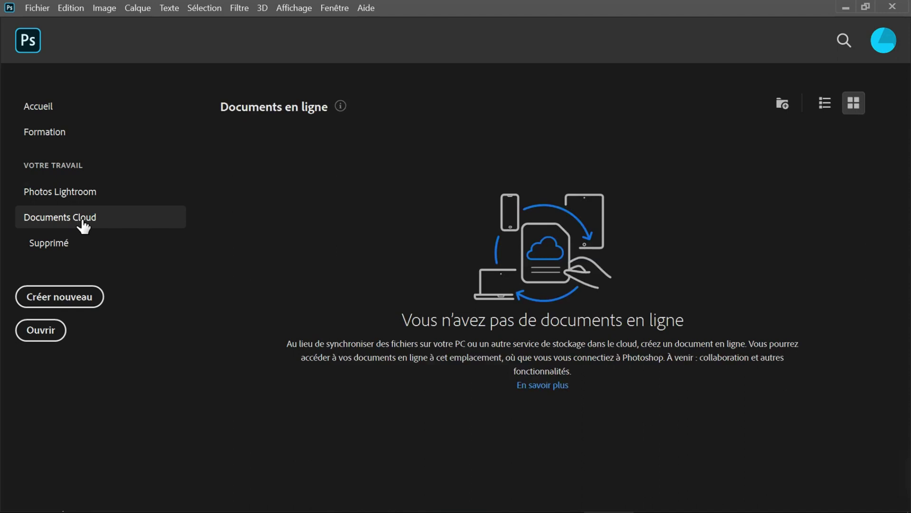
{"action": "left_click", "coordinate": [74, 250]}
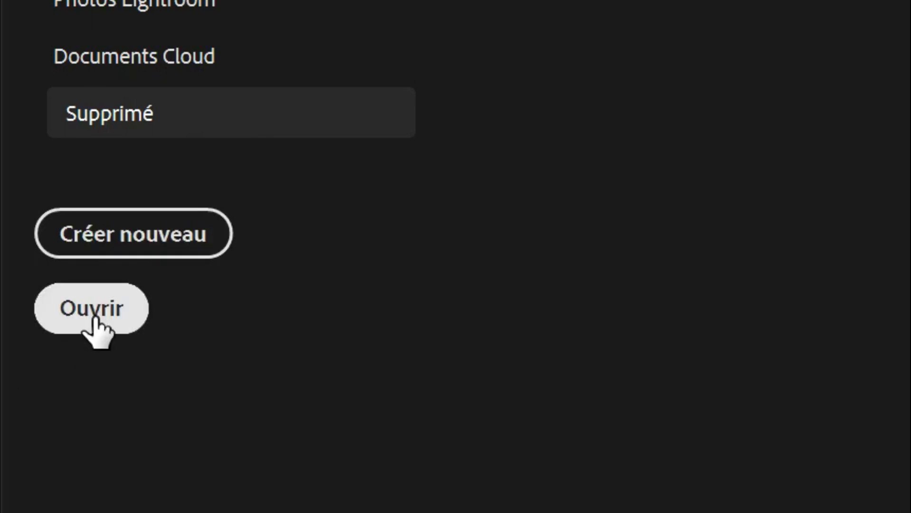
Start a new document and review the preset categories from Enregistrés to Film et vidéo, returning to the recent presets
{"action": "left_click", "coordinate": [151, 266]}
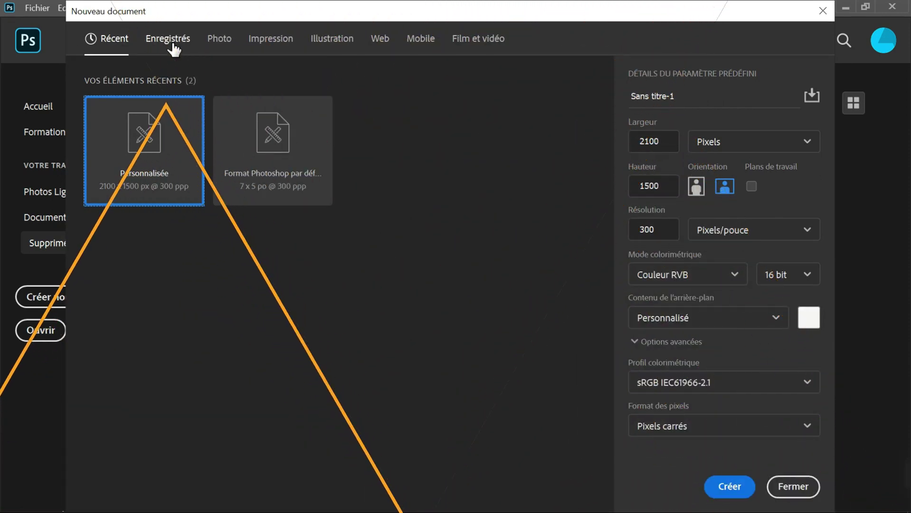
{"action": "left_click", "coordinate": [174, 46]}
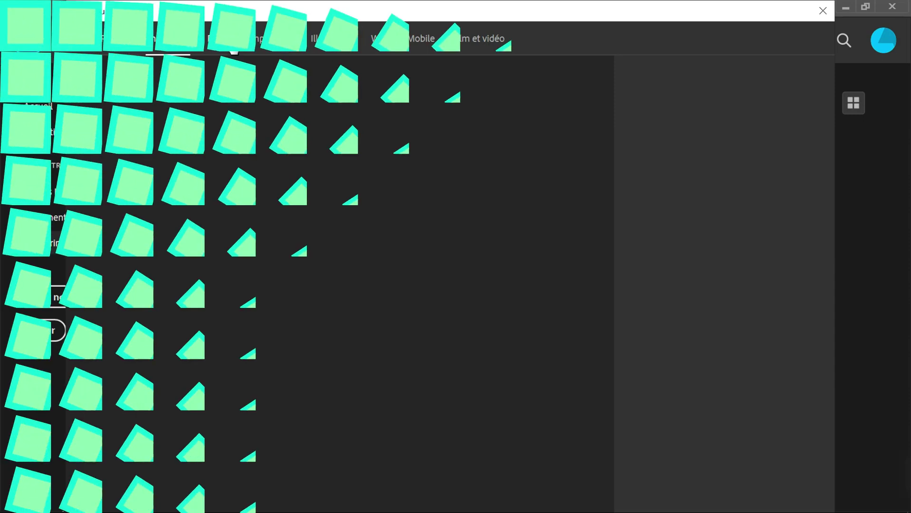
{"action": "left_click", "coordinate": [233, 44]}
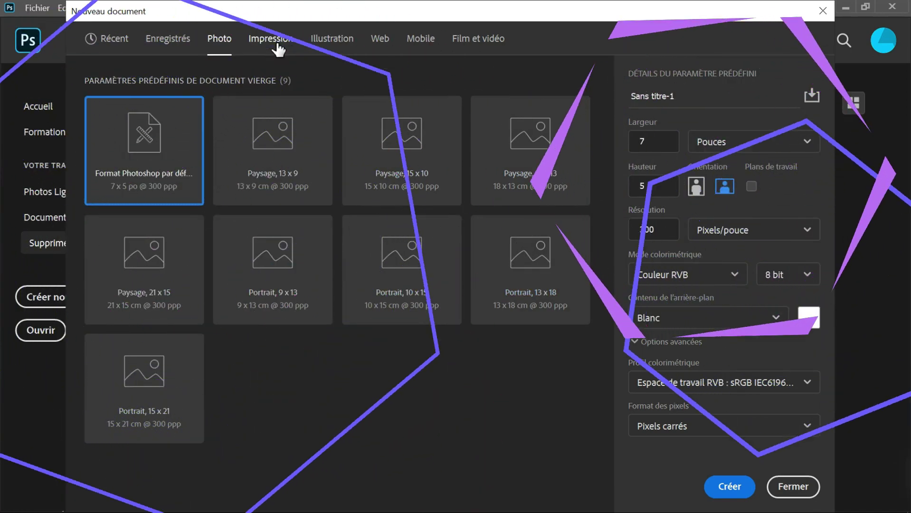
{"action": "left_click", "coordinate": [278, 43]}
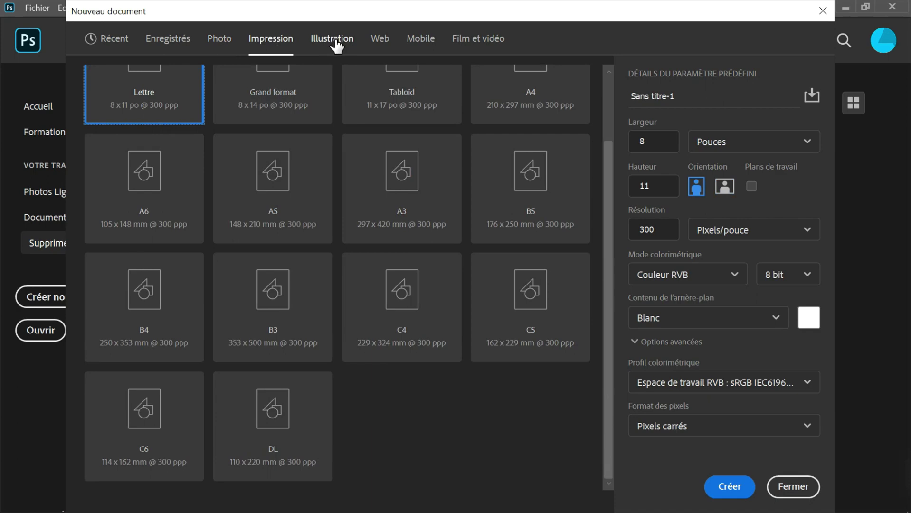
{"action": "left_click", "coordinate": [337, 46]}
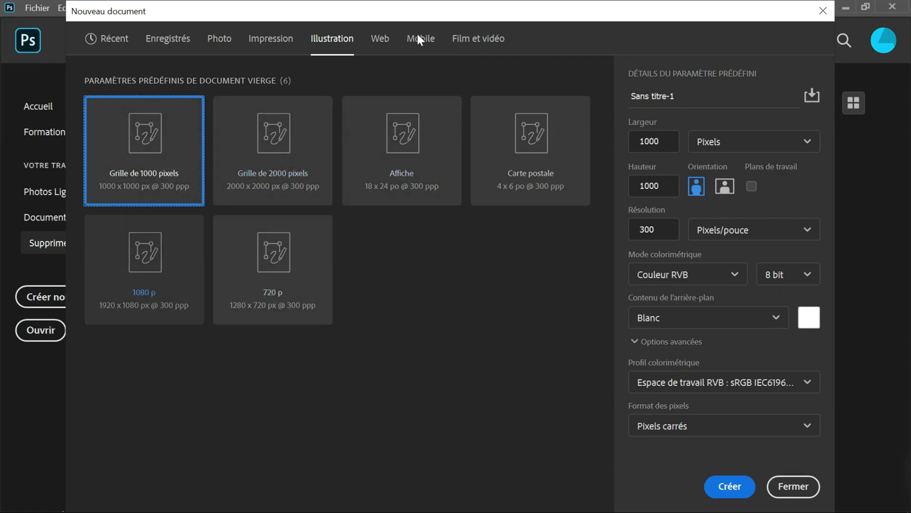
{"action": "left_click", "coordinate": [393, 47]}
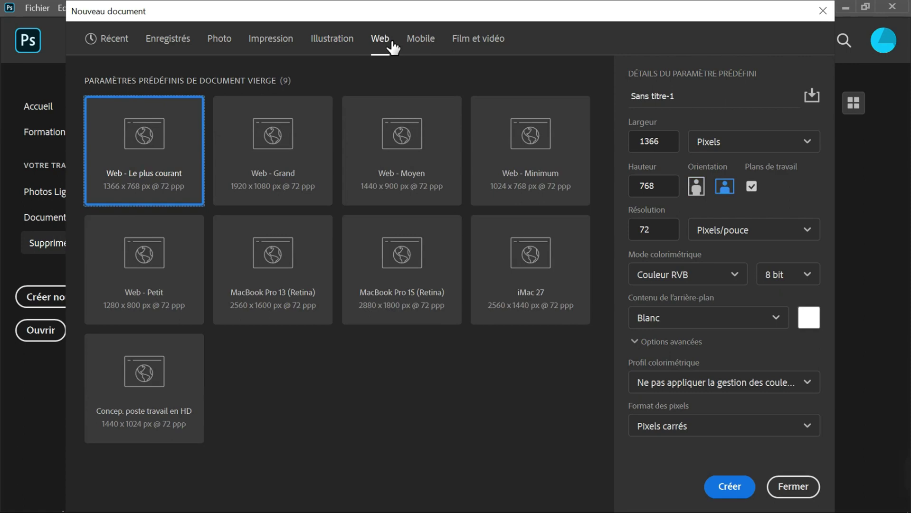
{"action": "left_click", "coordinate": [428, 43]}
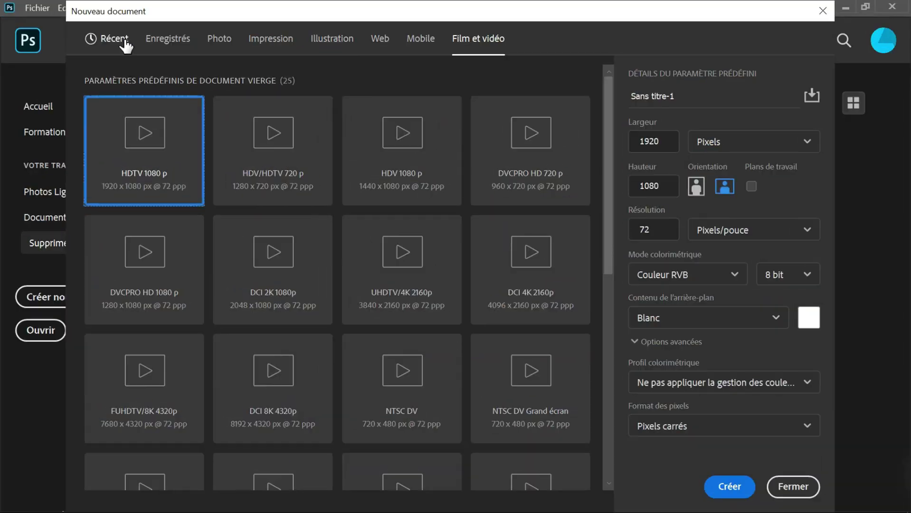
{"action": "left_click", "coordinate": [125, 42]}
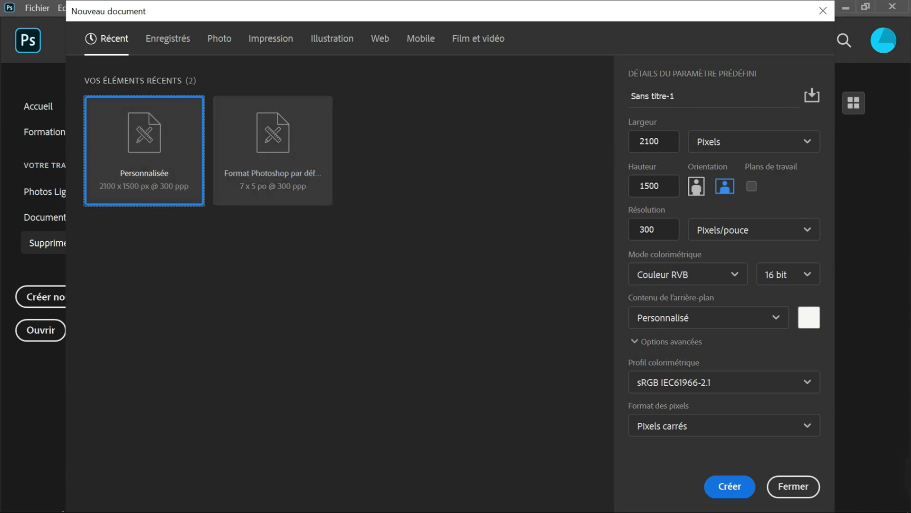
Try portrait orientation for the new document, restore landscape, and inspect the width and resolution unit options, keeping Pixels
{"action": "left_click", "coordinate": [793, 487]}
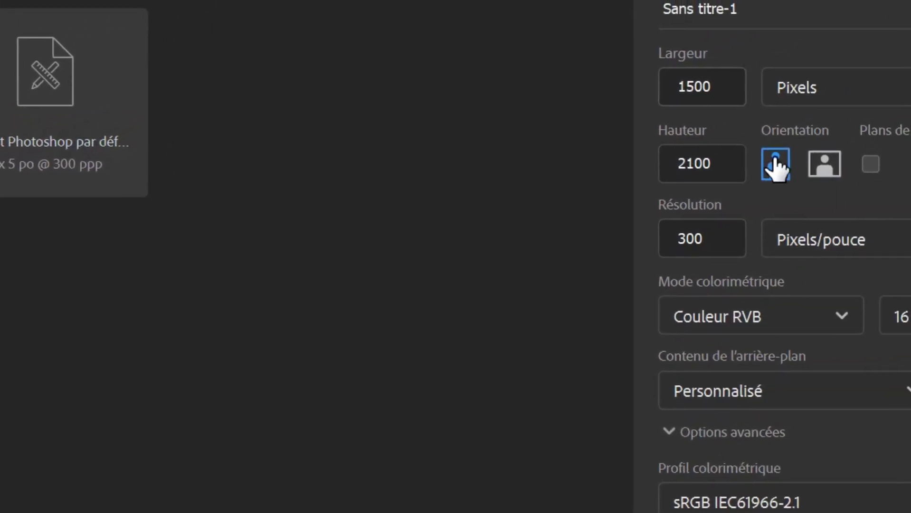
{"action": "left_click", "coordinate": [796, 187]}
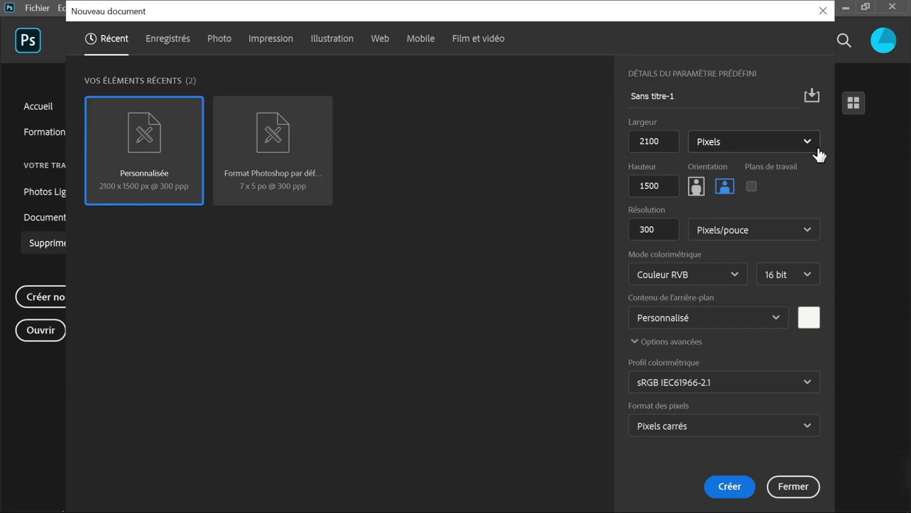
{"action": "left_click", "coordinate": [701, 50]}
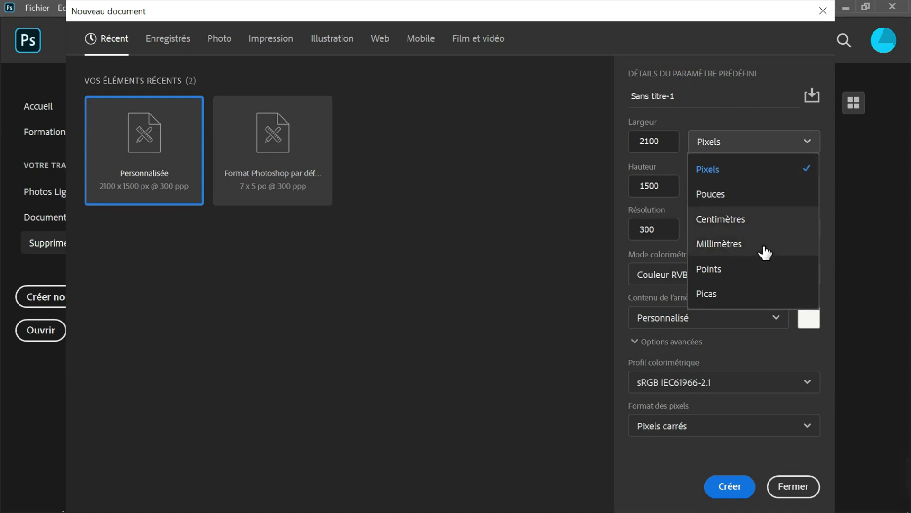
{"action": "left_click", "coordinate": [753, 172]}
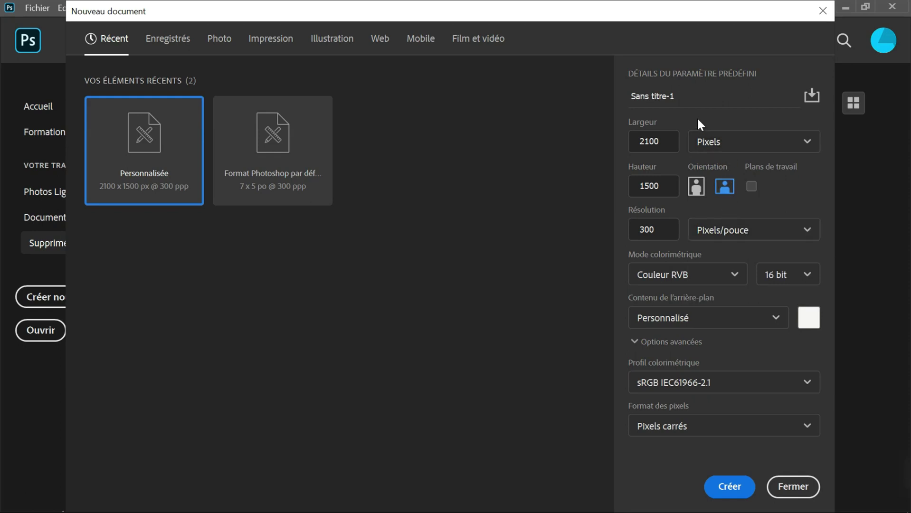
{"action": "left_click", "coordinate": [814, 236]}
{"action": "left_click", "coordinate": [807, 232]}
Try a 32 bit colour depth for the new document and set it back to 16 bit
{"action": "left_click", "coordinate": [809, 276]}
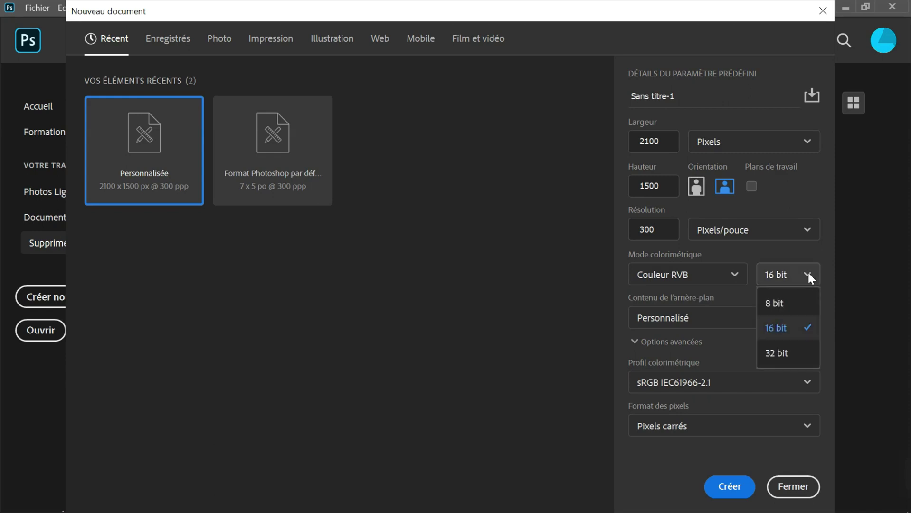
{"action": "left_click", "coordinate": [776, 355]}
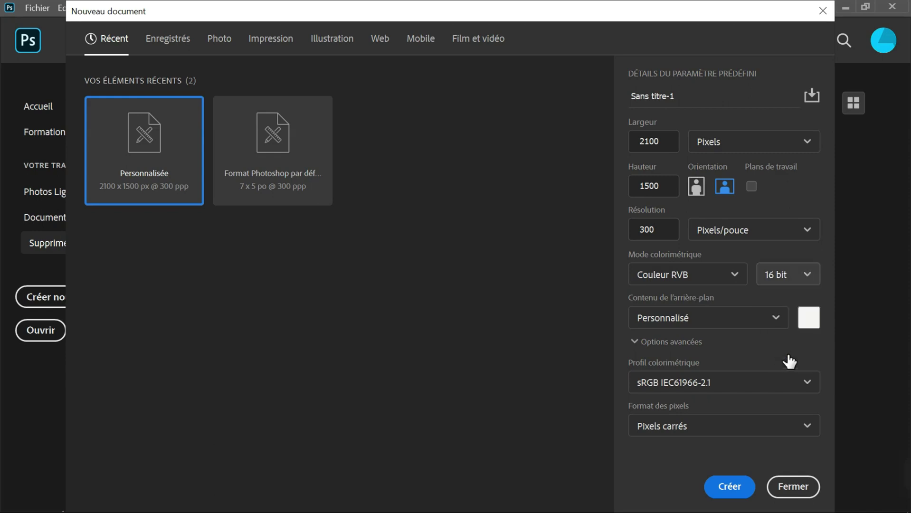
{"action": "left_click", "coordinate": [816, 279]}
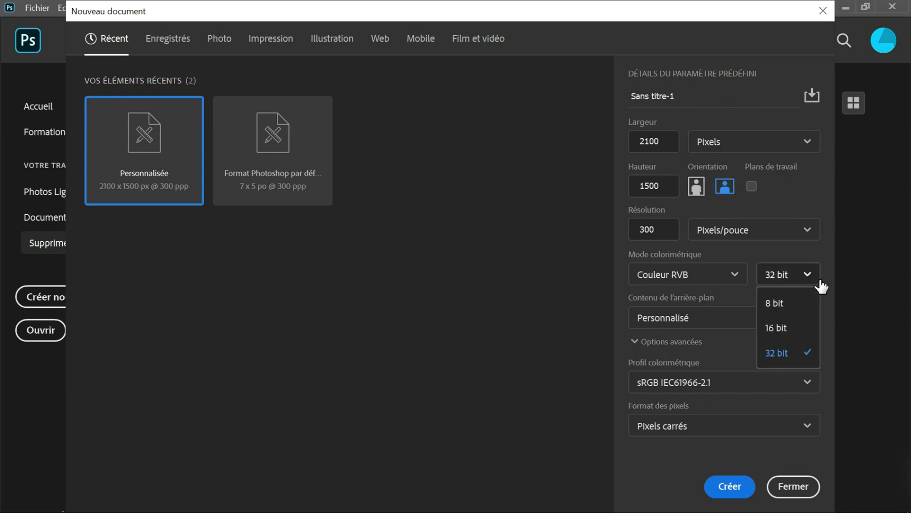
{"action": "left_click", "coordinate": [797, 342]}
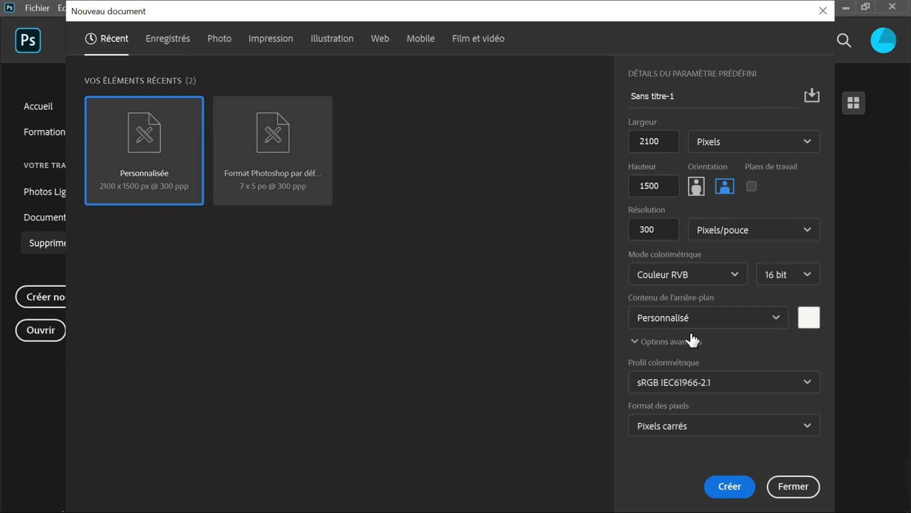
Confirm f5f3f3 as the custom background colour and create the 2100 x 1500 px, 300 ppi, 16 bit RGB document
{"action": "left_click", "coordinate": [807, 326]}
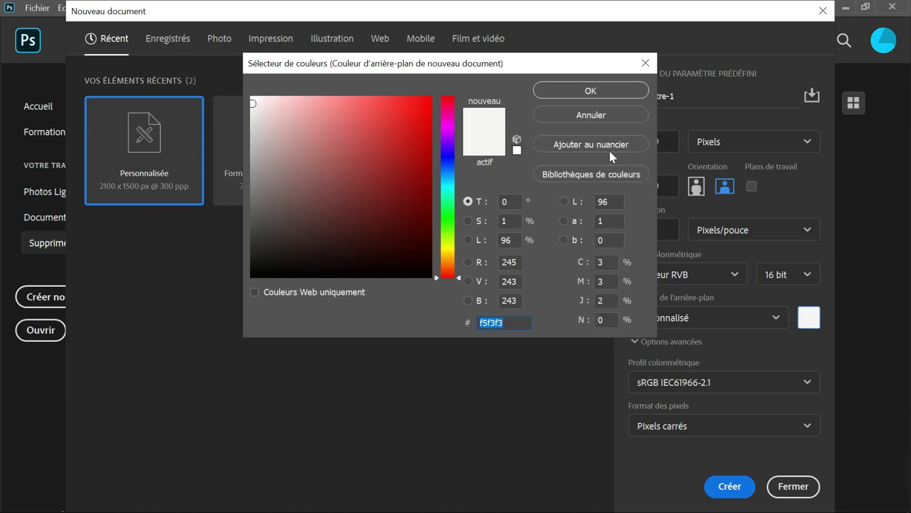
{"action": "left_click", "coordinate": [596, 89]}
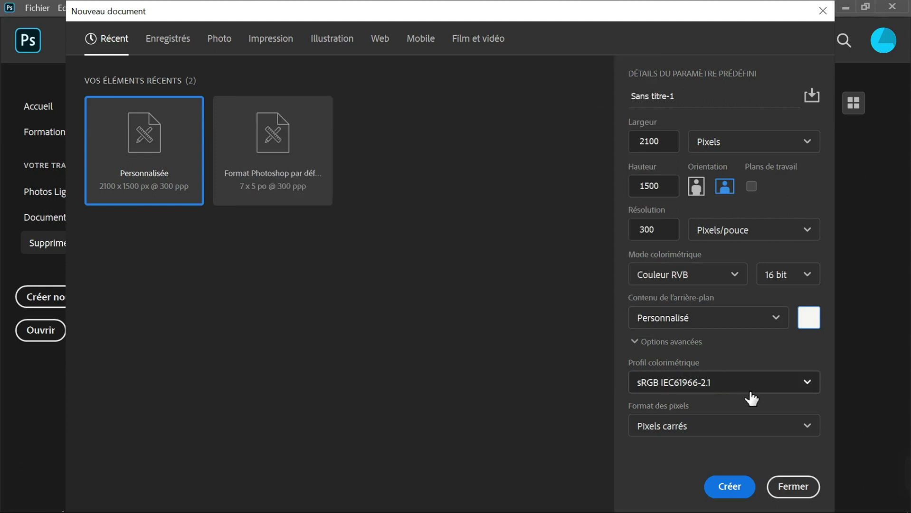
{"action": "left_click", "coordinate": [737, 496]}
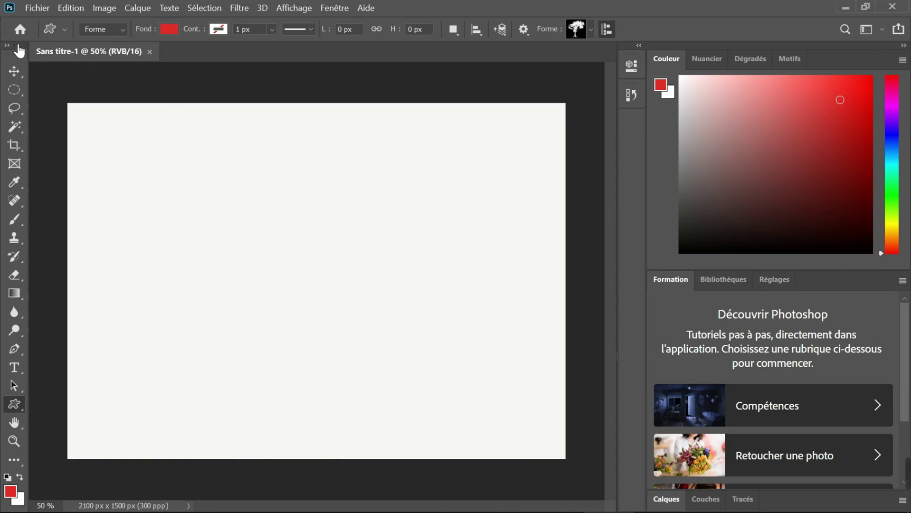
Undock the tool palette beside the colour panel, redock it at its original edge, and toggle it between two columns and one
{"action": "left_click_drag", "start_coordinate": [15, 47], "coordinate": [597, 52]}
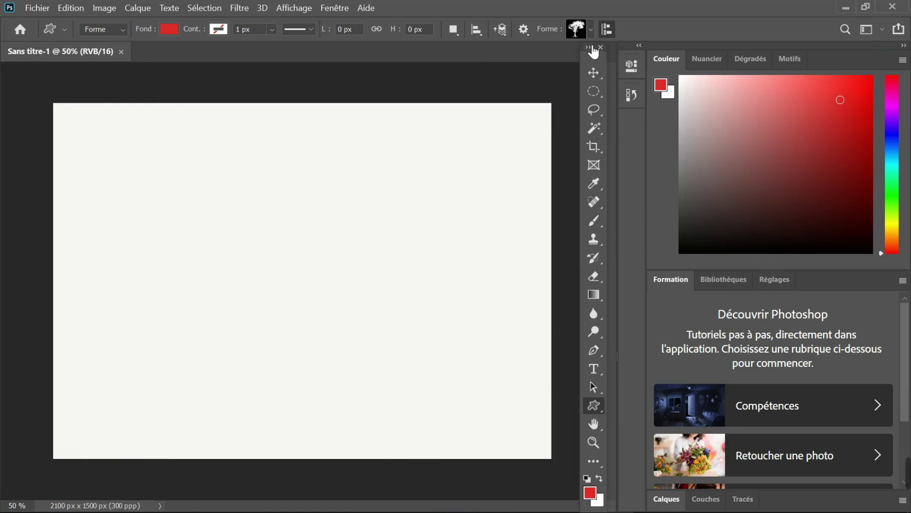
{"action": "left_click", "coordinate": [591, 47]}
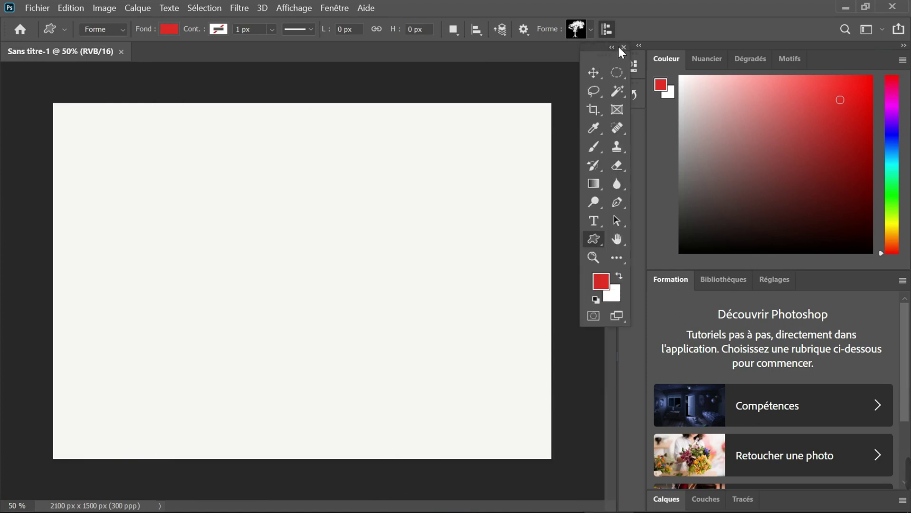
{"action": "left_click", "coordinate": [612, 47]}
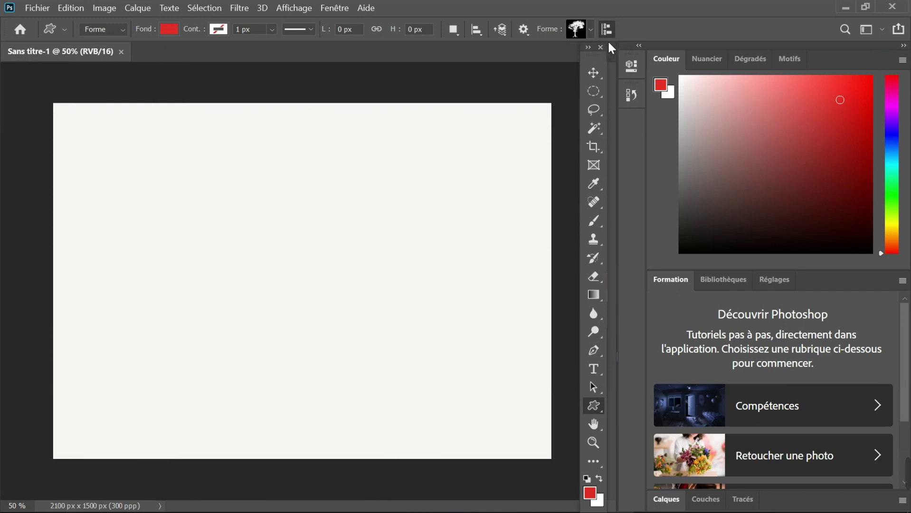
{"action": "left_click_drag", "start_coordinate": [594, 56], "coordinate": [3, 478]}
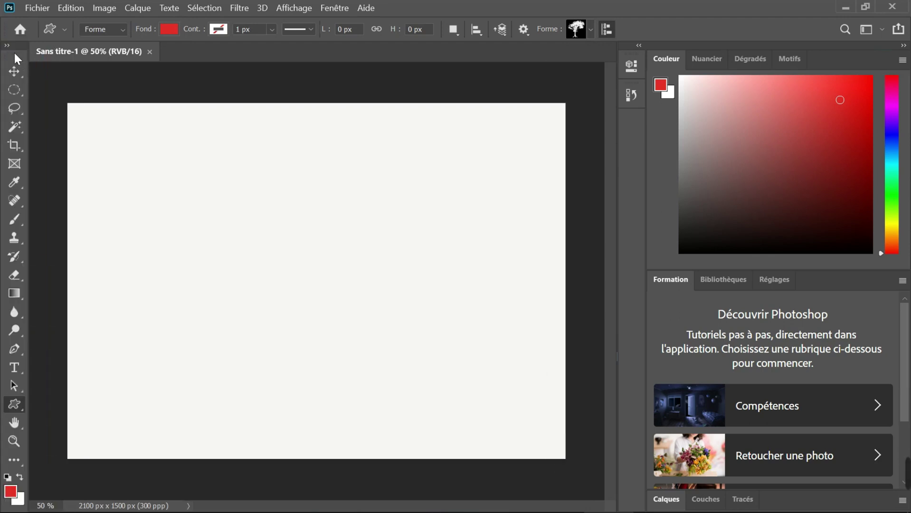
{"action": "left_click", "coordinate": [15, 48]}
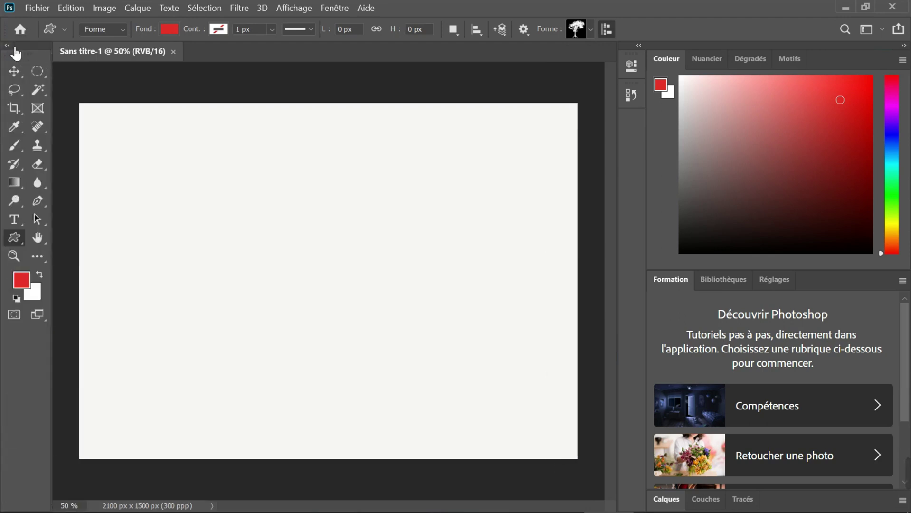
{"action": "left_click", "coordinate": [14, 48]}
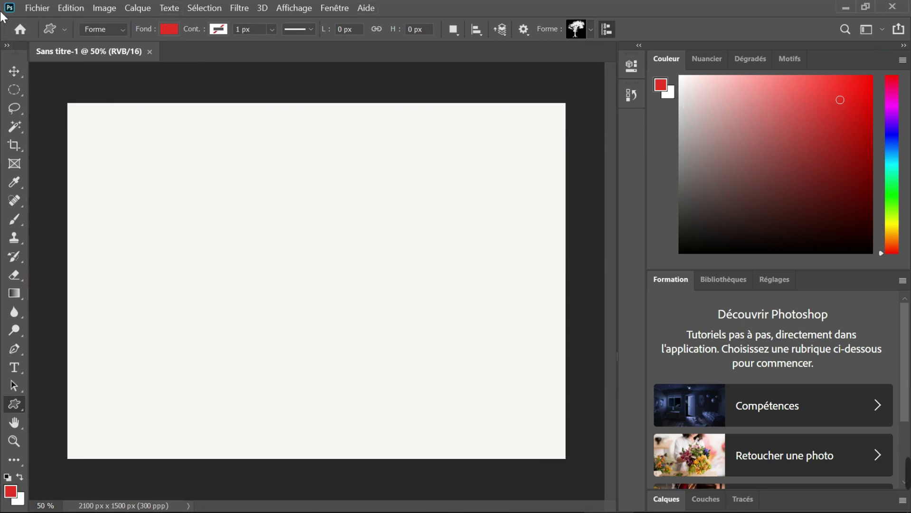
Undock the tool options bar, dock it back in its original place, and detach the collapsed panel column beside the Color panel
{"action": "mouse_move", "coordinate": [4, 21]}
{"action": "left_mouse_down"}
{"action": "mouse_move", "coordinate": [42, 181]}
{"action": "mouse_move", "coordinate": [278, 216]}
{"action": "mouse_move", "coordinate": [289, 264]}
{"action": "mouse_move", "coordinate": [296, 239]}
{"action": "mouse_move", "coordinate": [157, 74]}
{"action": "mouse_move", "coordinate": [48, 7]}
{"action": "mouse_move", "coordinate": [10, 21]}
{"action": "left_mouse_up"}
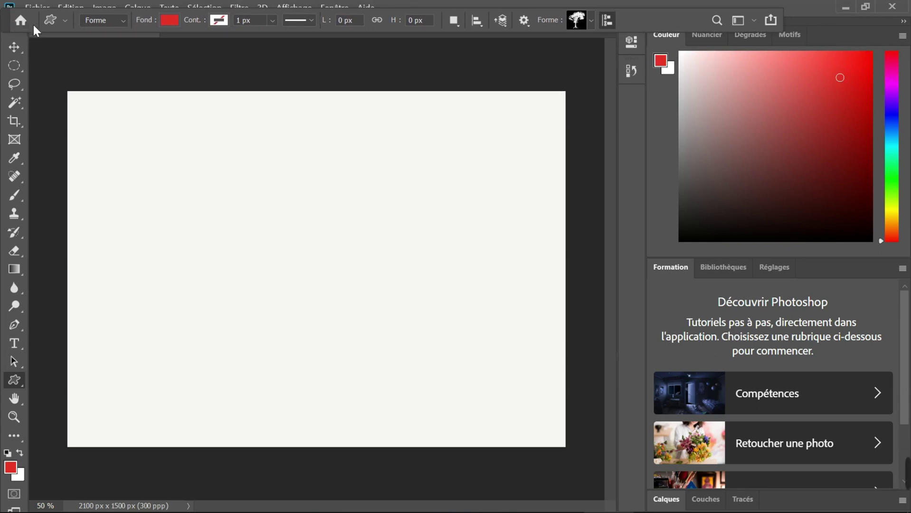
{"action": "left_click_drag", "start_coordinate": [8, 27], "coordinate": [43, 21]}
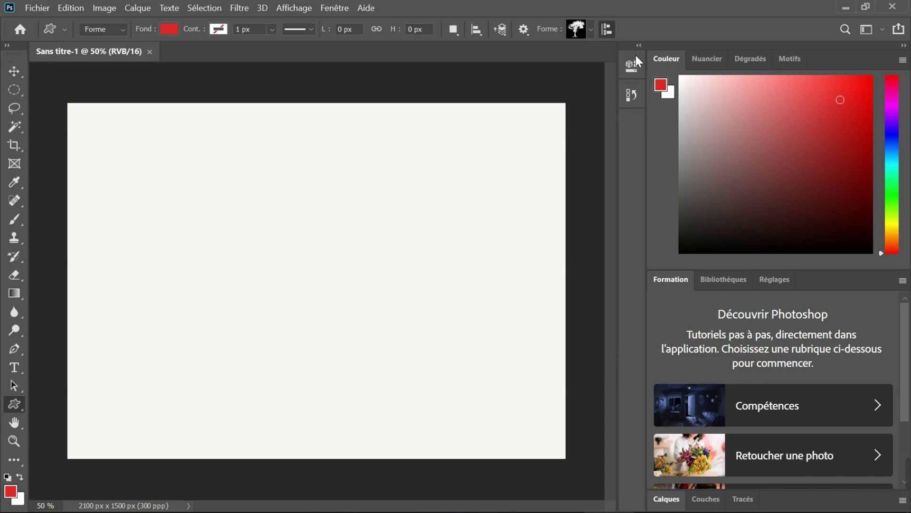
{"action": "mouse_move", "coordinate": [635, 56]}
{"action": "left_mouse_down"}
{"action": "mouse_move", "coordinate": [505, 95]}
{"action": "mouse_move", "coordinate": [644, 56]}
{"action": "mouse_move", "coordinate": [622, 50]}
{"action": "left_mouse_up"}
Examine the available file, image and layer commands, including the colour mode and bit depth options
{"action": "left_click", "coordinate": [42, 7]}
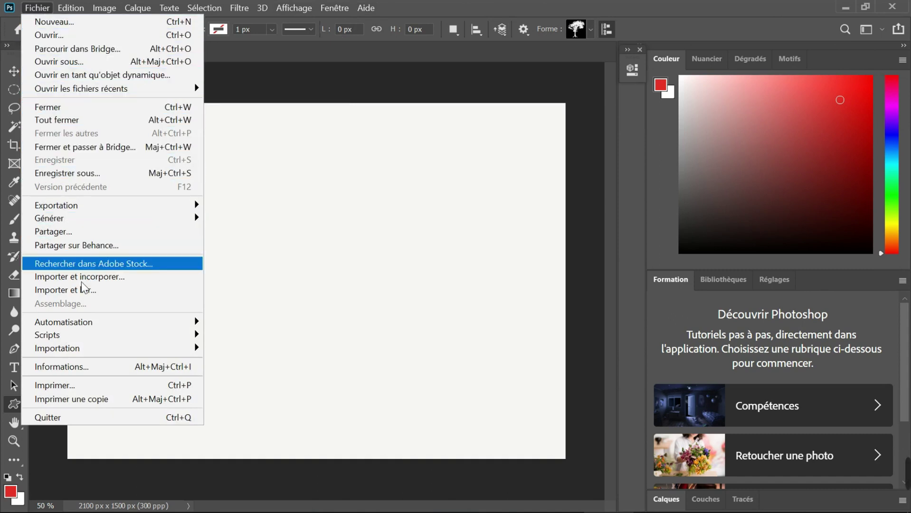
{"action": "left_click", "coordinate": [368, 244]}
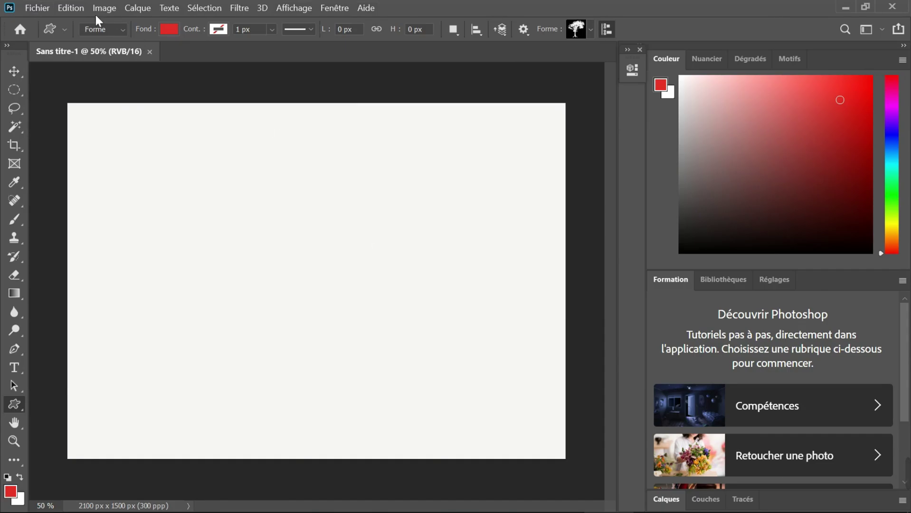
{"action": "left_click", "coordinate": [102, 9]}
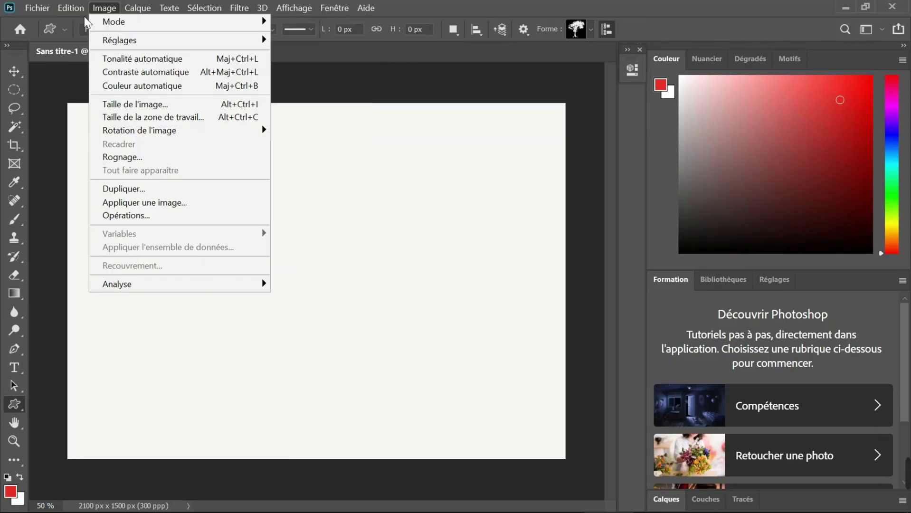
{"action": "mouse_move", "coordinate": [80, 10]}
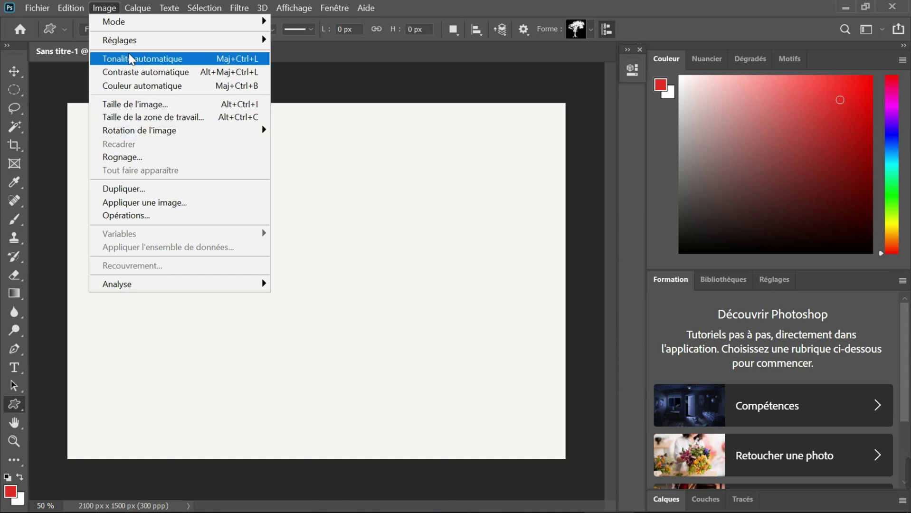
{"action": "mouse_move", "coordinate": [152, 28]}
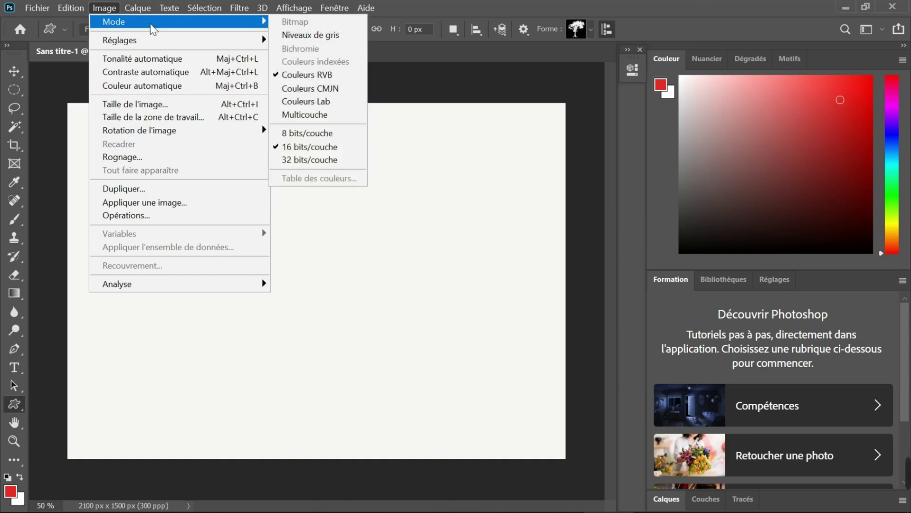
{"action": "mouse_move", "coordinate": [131, 7]}
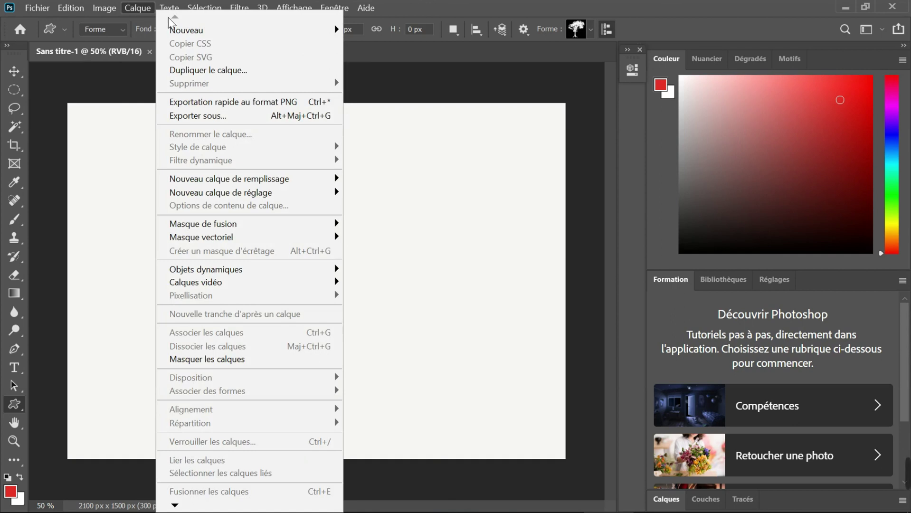
{"action": "mouse_move", "coordinate": [198, 32]}
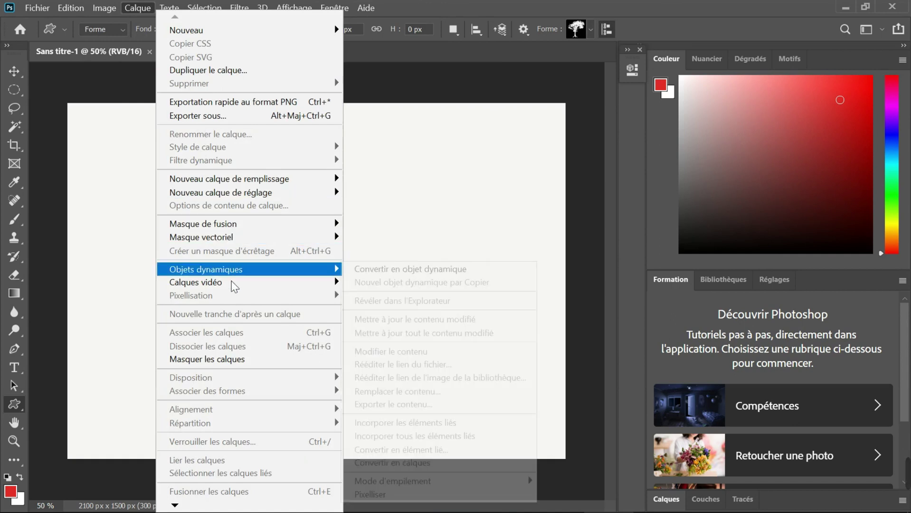
Examine the available text, selection, filter, 3D and view commands
{"action": "mouse_move", "coordinate": [169, 8]}
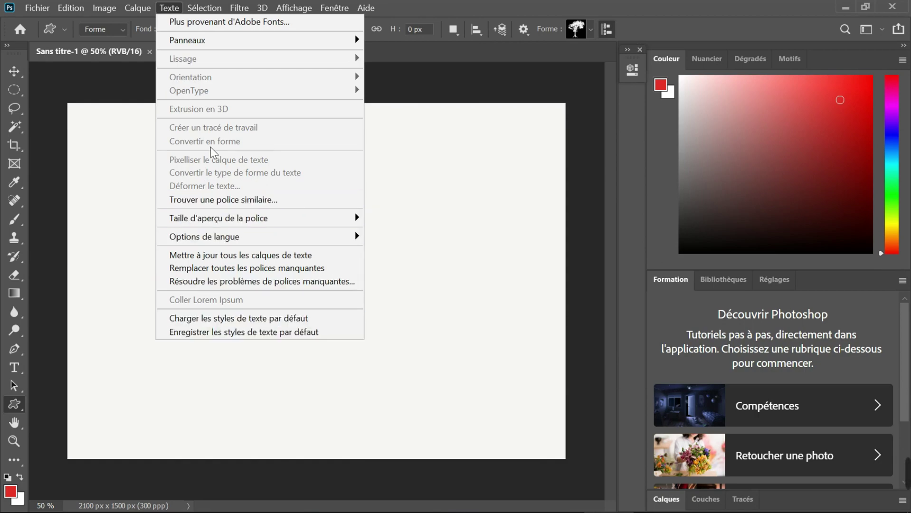
{"action": "left_click", "coordinate": [174, 8]}
{"action": "left_click", "coordinate": [174, 9]}
{"action": "mouse_move", "coordinate": [199, 7]}
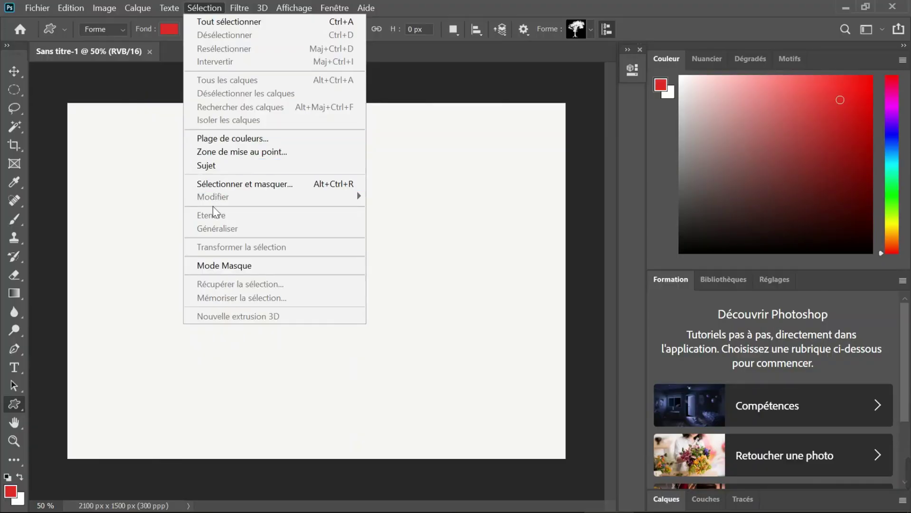
{"action": "mouse_move", "coordinate": [248, 10]}
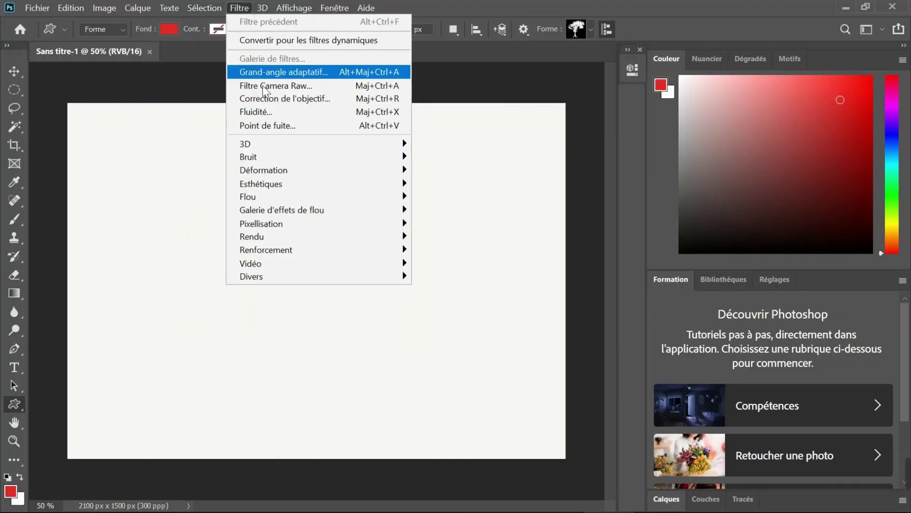
{"action": "mouse_move", "coordinate": [285, 146]}
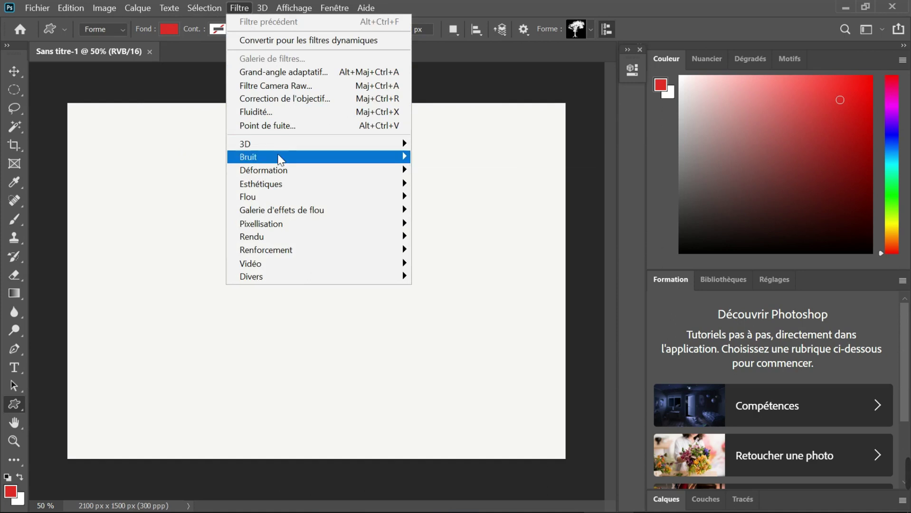
{"action": "mouse_move", "coordinate": [252, 146]}
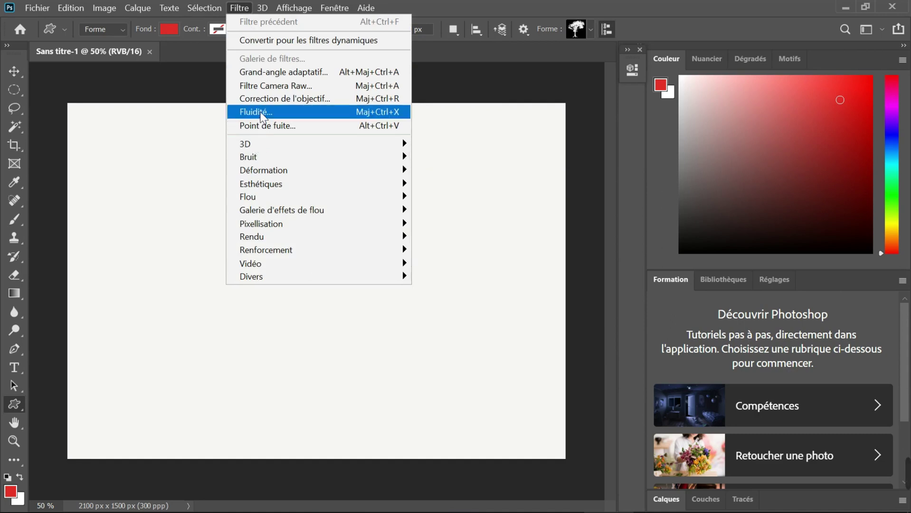
{"action": "left_click", "coordinate": [239, 8]}
{"action": "left_click", "coordinate": [262, 8]}
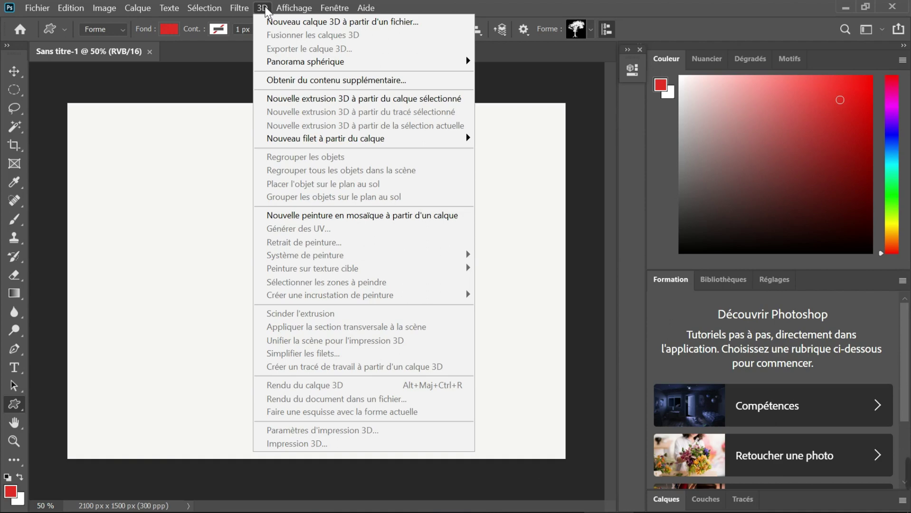
{"action": "mouse_move", "coordinate": [285, 8]}
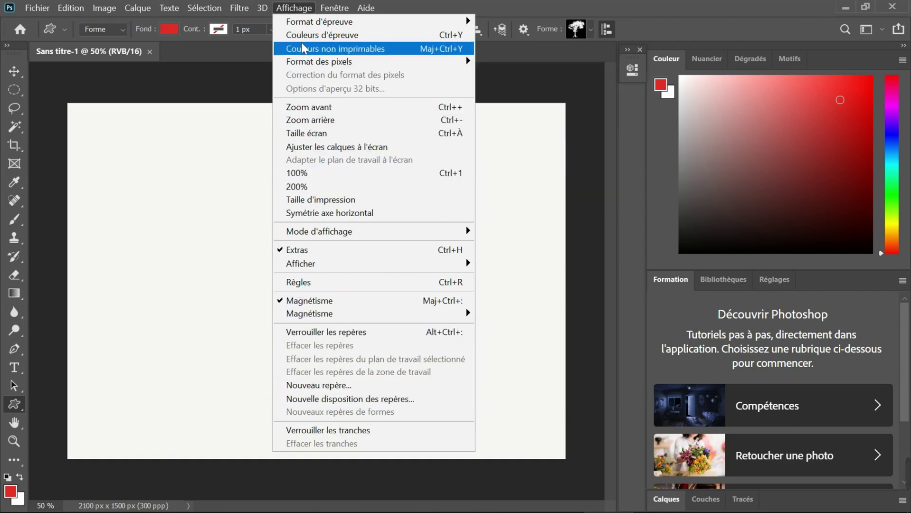
{"action": "mouse_move", "coordinate": [304, 28]}
Show the Layers (Calques) panel and look over the list of panels that can be displayed
{"action": "mouse_move", "coordinate": [336, 10]}
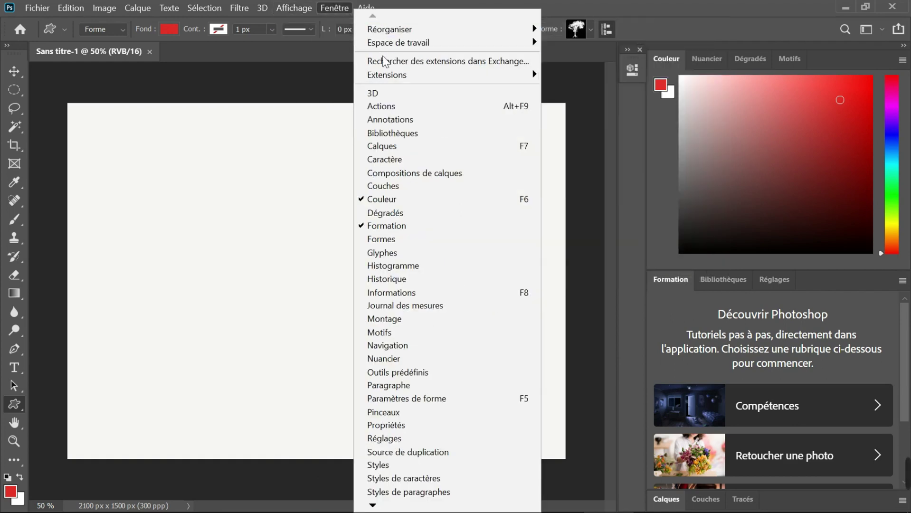
{"action": "left_click", "coordinate": [394, 146]}
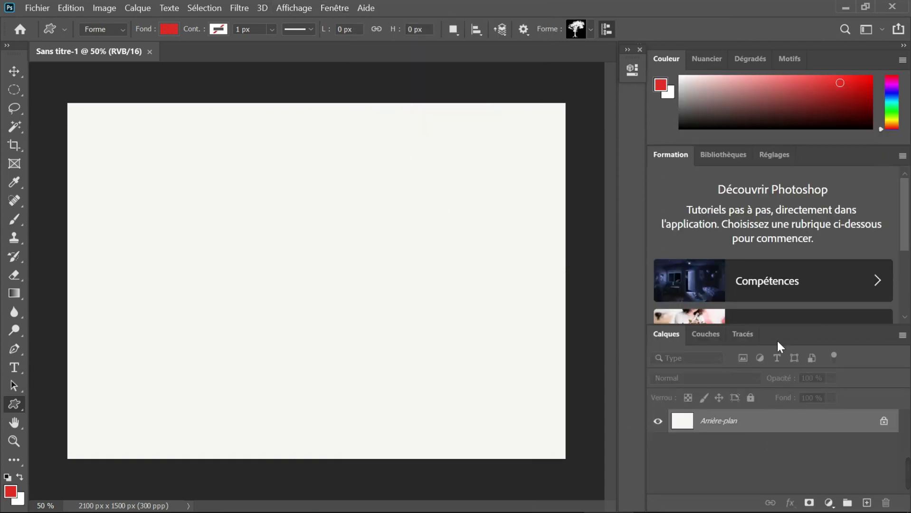
{"action": "left_click", "coordinate": [336, 9]}
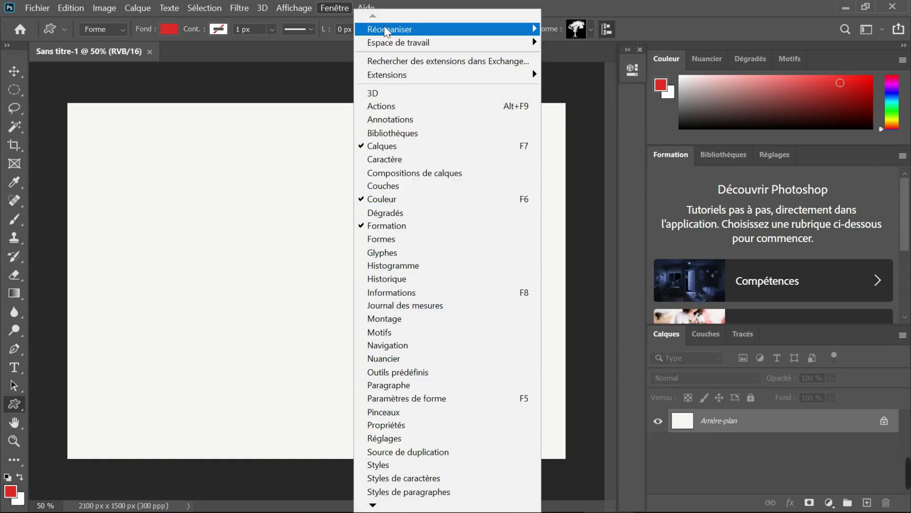
{"action": "mouse_move", "coordinate": [366, 7]}
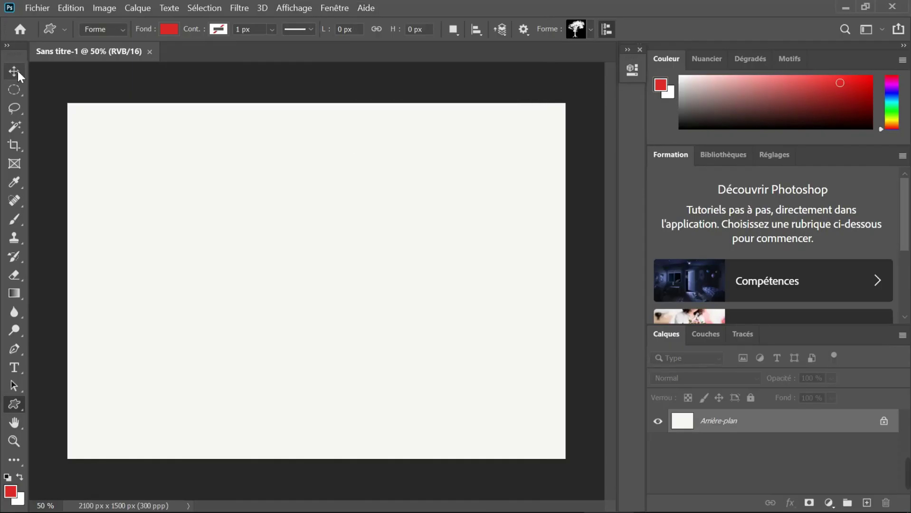
Place the Subscribe image in the document as a layer and shift it about 72 px left and 54 px up with the Move tool
{"action": "left_click", "coordinate": [18, 72]}
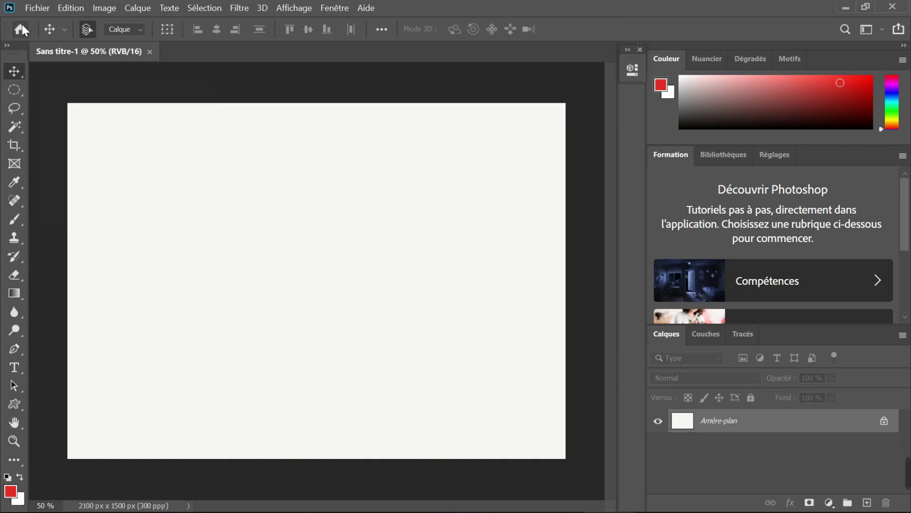
{"action": "left_click", "coordinate": [36, 7]}
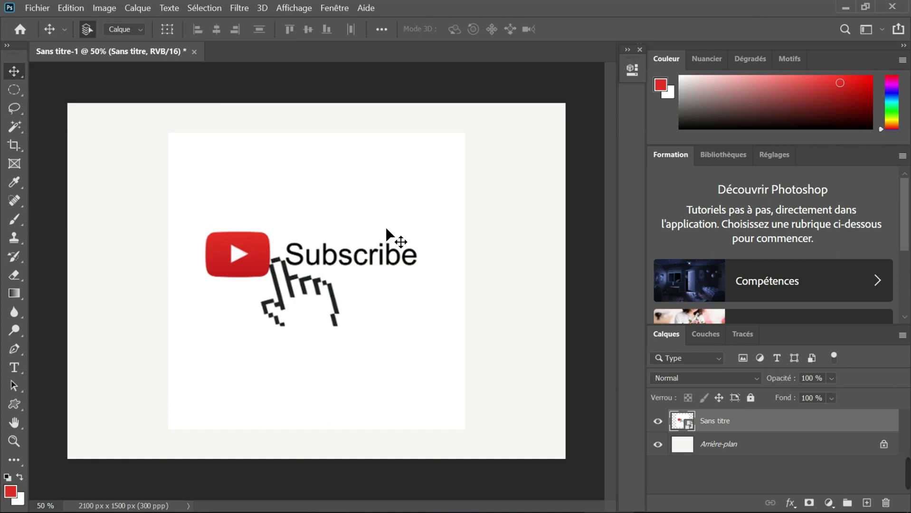
{"action": "left_click_drag", "start_coordinate": [346, 227], "coordinate": [324, 228]}
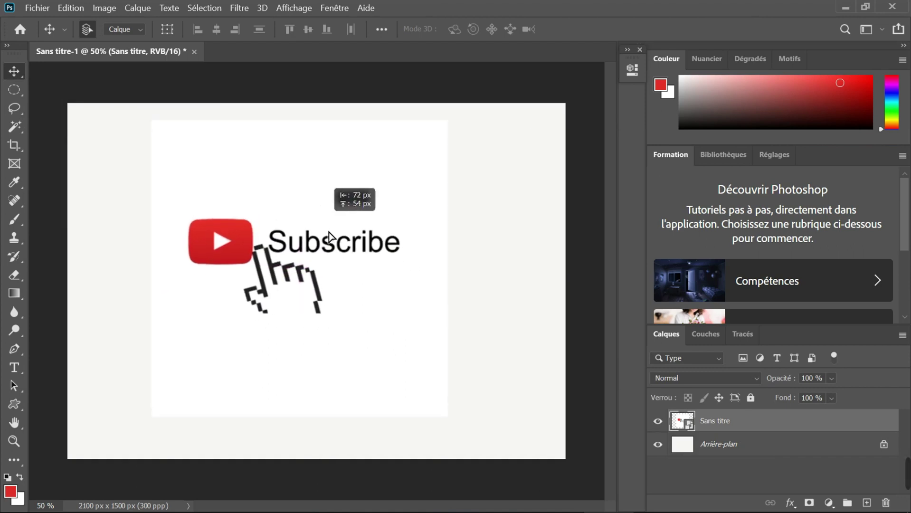